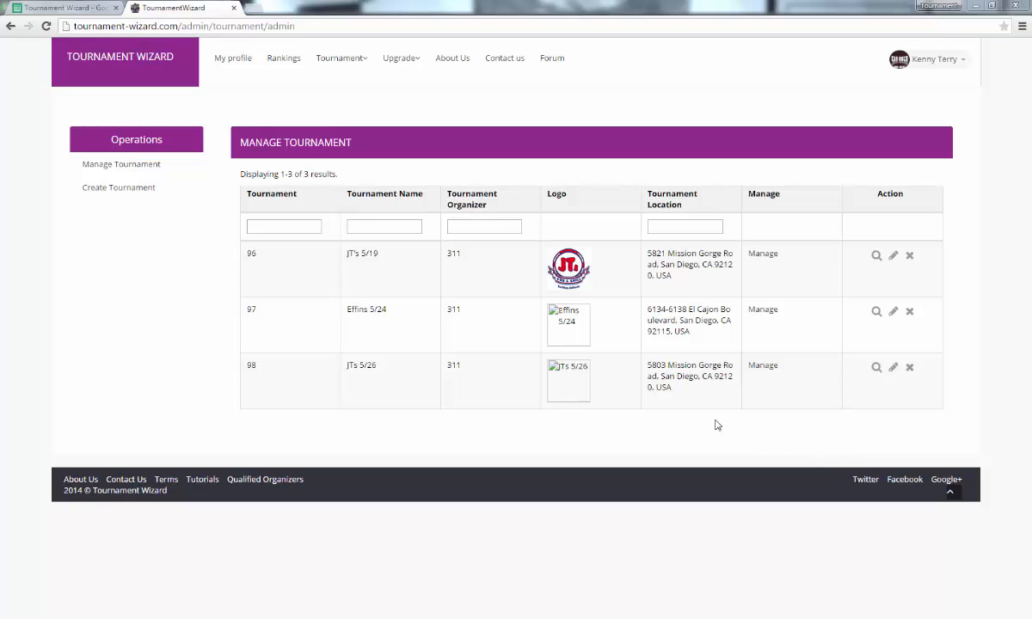
# Start a new tournament named 'Test Event 1' with visibility kept as Organization event.
pyautogui.click(134, 189)
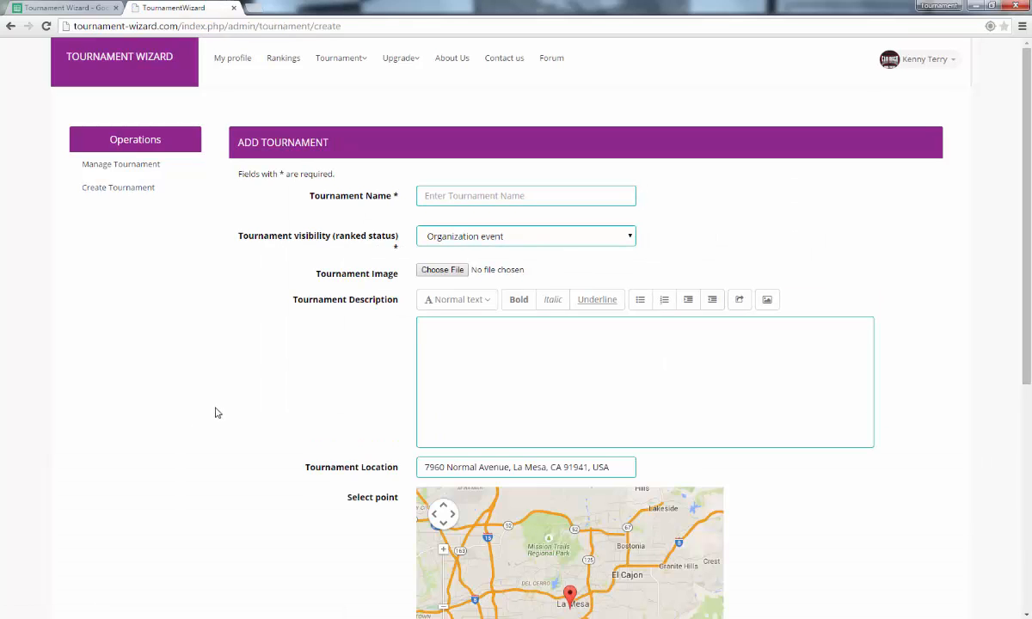
pyautogui.click(505, 196)
pyautogui.write('Test Eve')
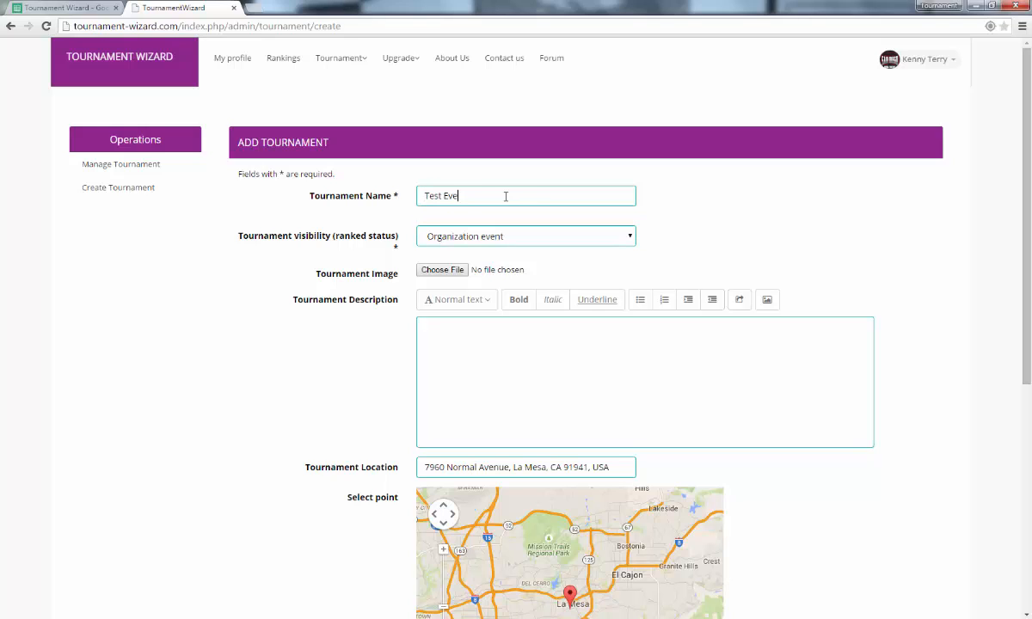
pyautogui.write('nt 1')
pyautogui.click(495, 243)
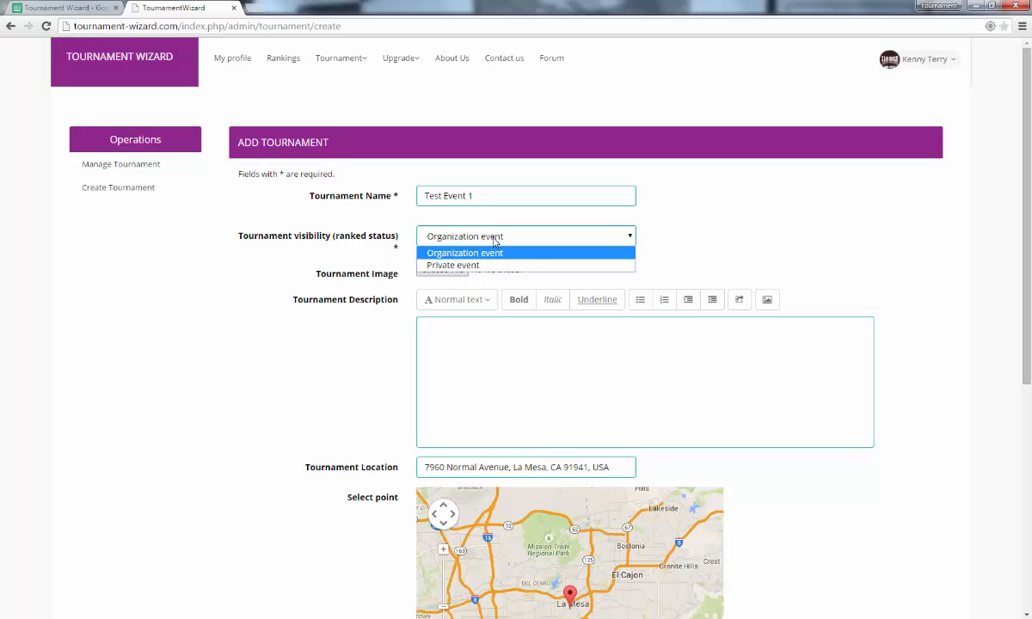
pyautogui.click(481, 253)
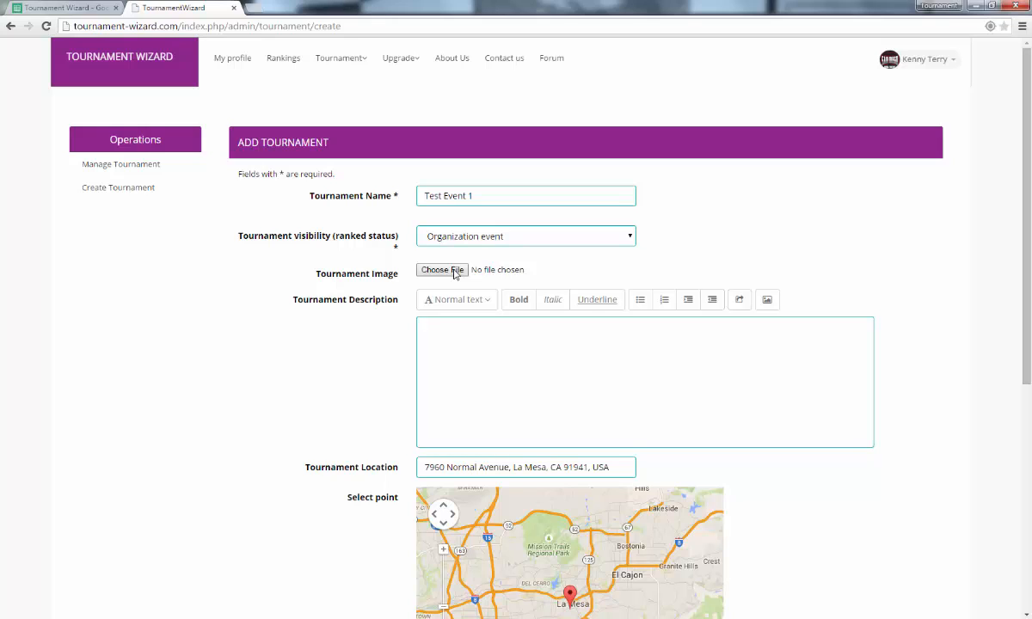
pyautogui.click(469, 335)
pyautogui.scroll(-2, 620, 286)
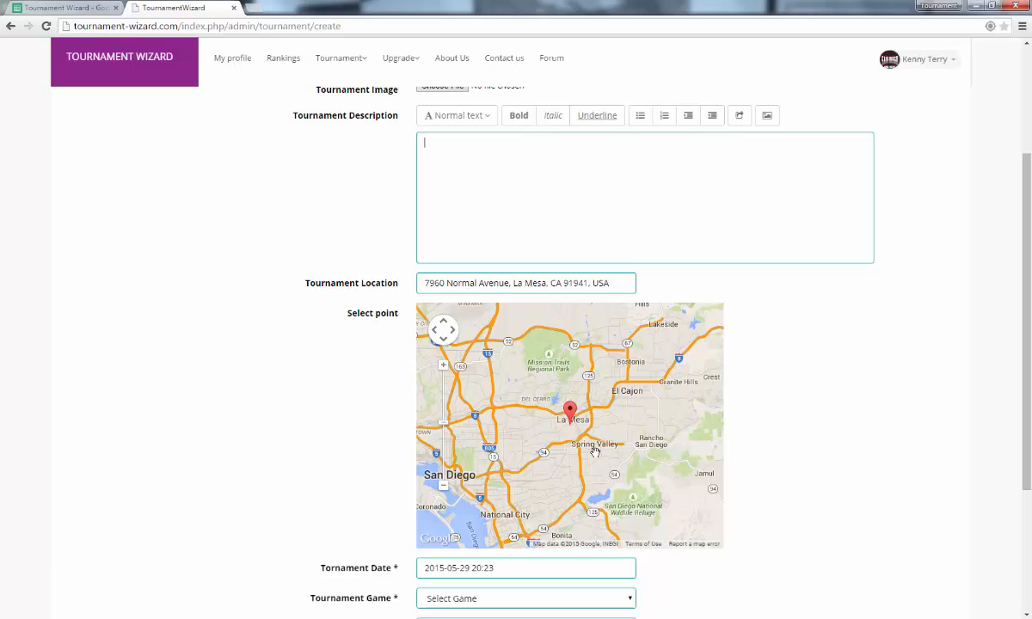
pyautogui.moveTo(570, 413); pyautogui.dragTo(551, 403)
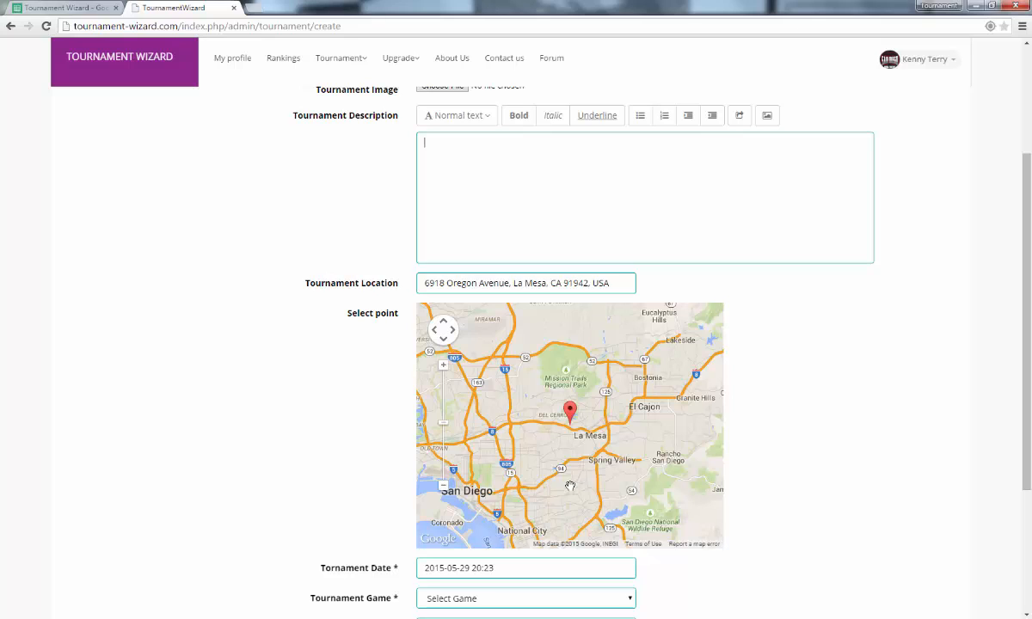
pyautogui.click(512, 568)
pyautogui.scroll(-3, 534, 555)
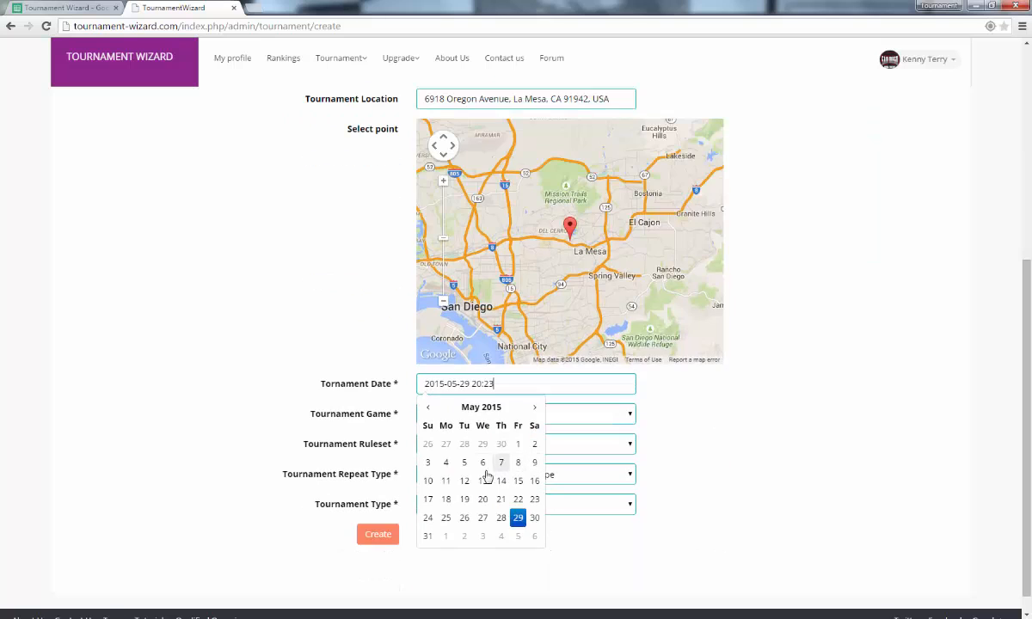
pyautogui.click(535, 520)
pyautogui.click(490, 465)
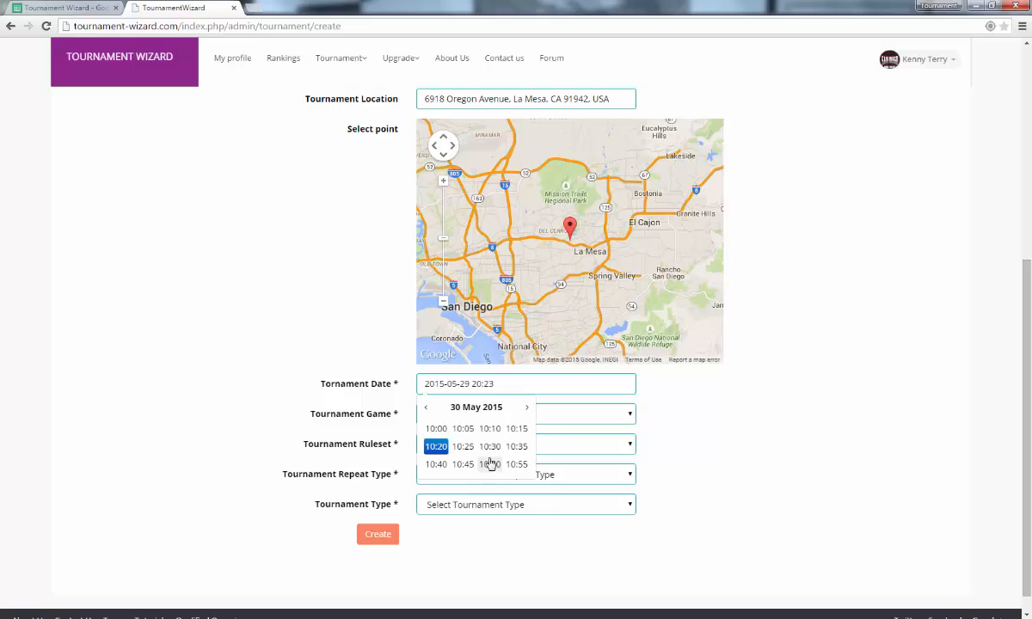
pyautogui.click(436, 428)
pyautogui.click(687, 422)
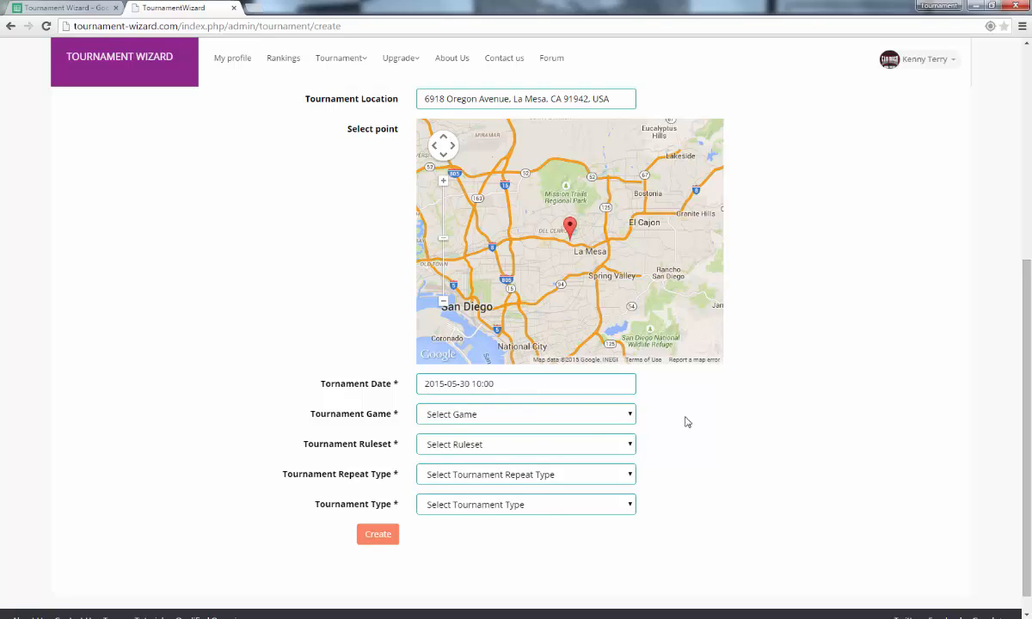
# Choose Beer Pong, Elbow Rules, Single event and Double Elimination, then create the tournament.
pyautogui.click(563, 421)
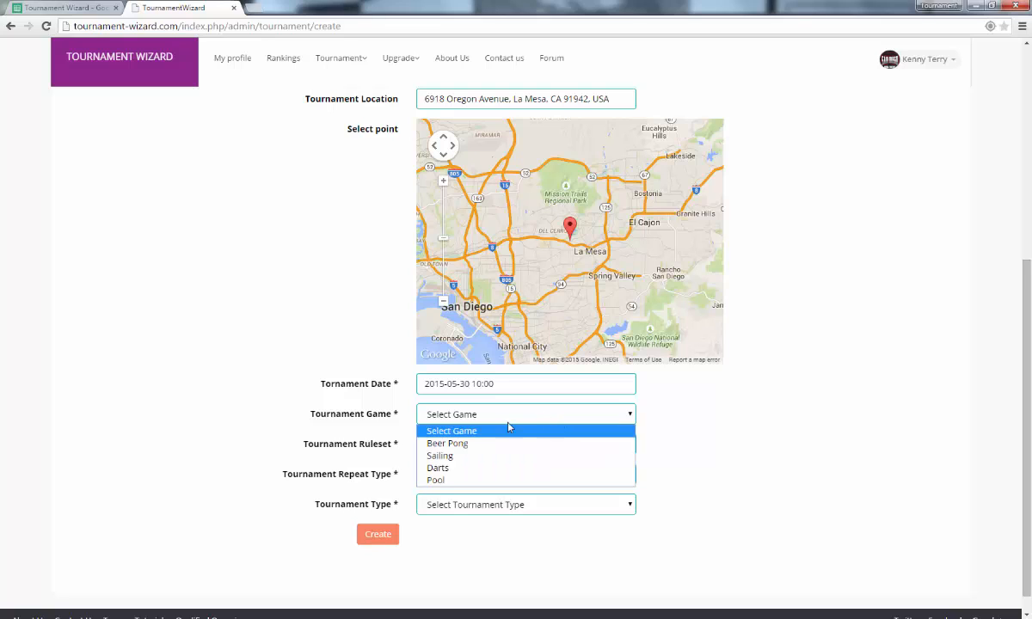
pyautogui.click(492, 444)
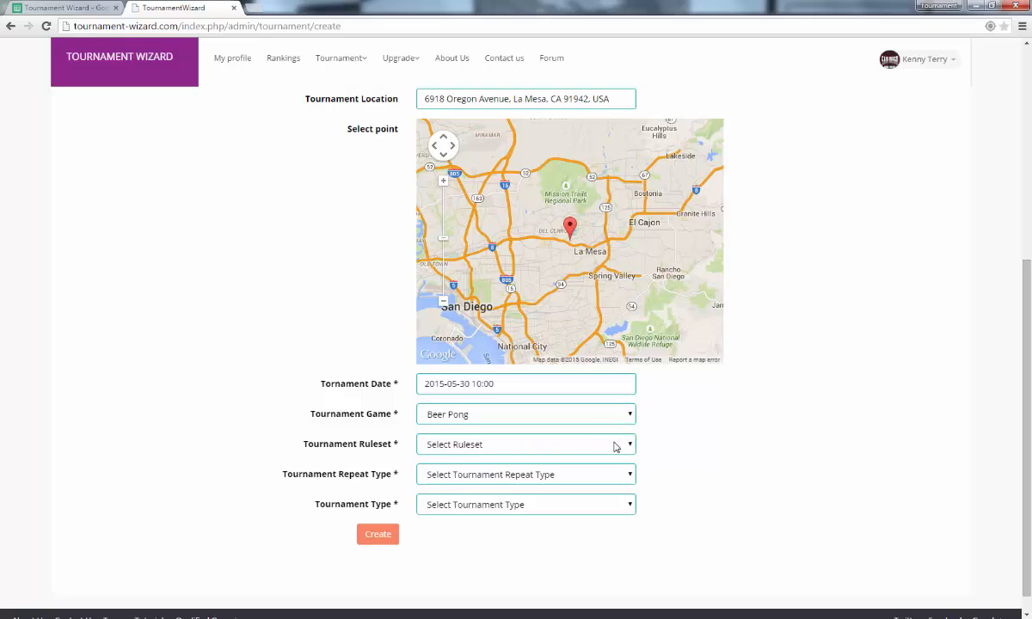
pyautogui.click(615, 446)
pyautogui.click(527, 475)
pyautogui.click(583, 476)
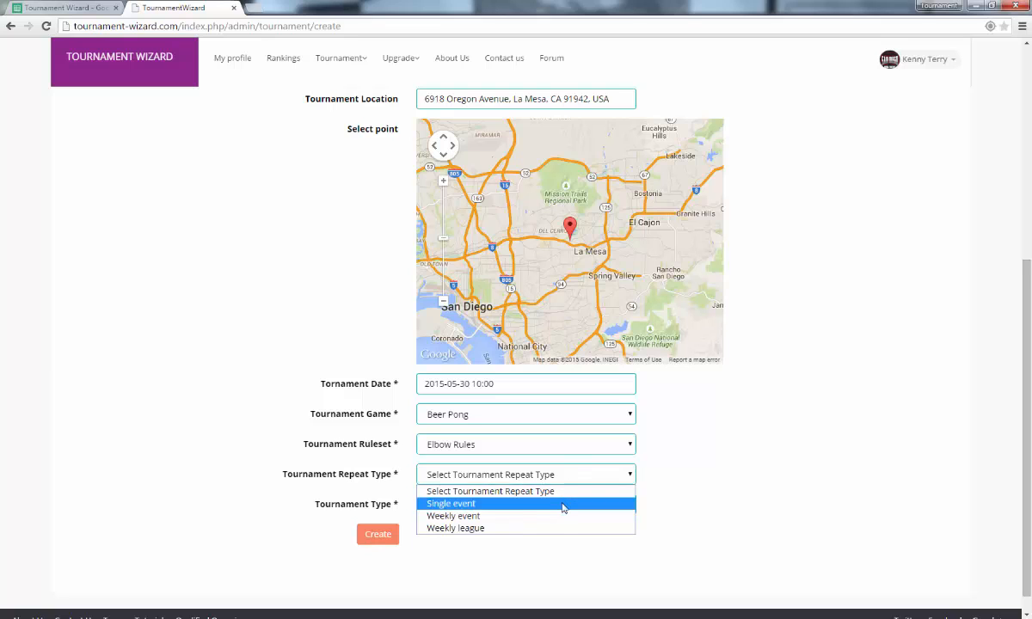
pyautogui.click(563, 508)
pyautogui.scroll(-2, 619, 379)
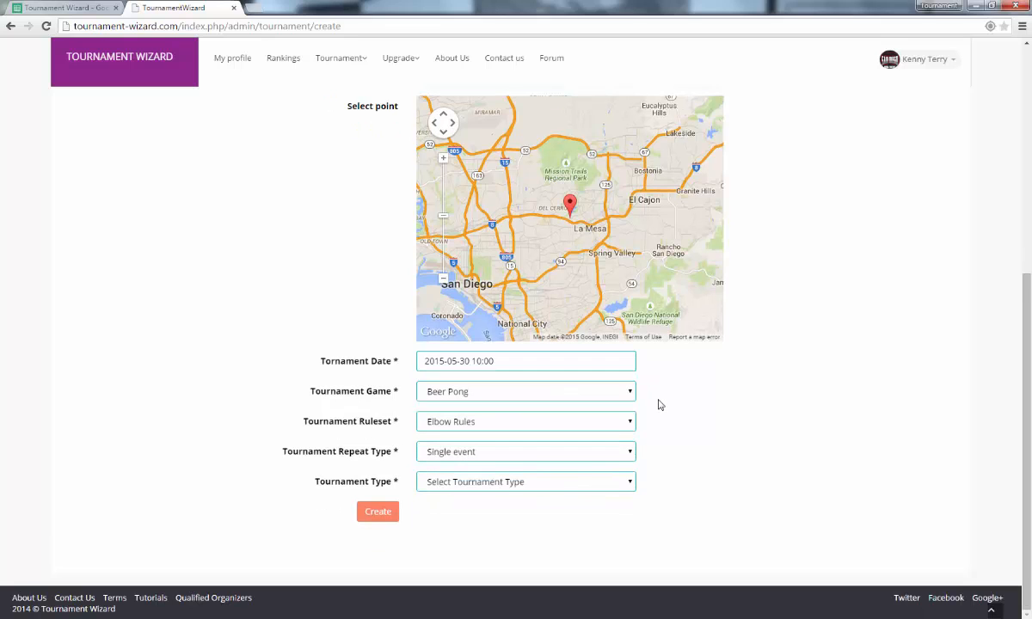
pyautogui.click(574, 485)
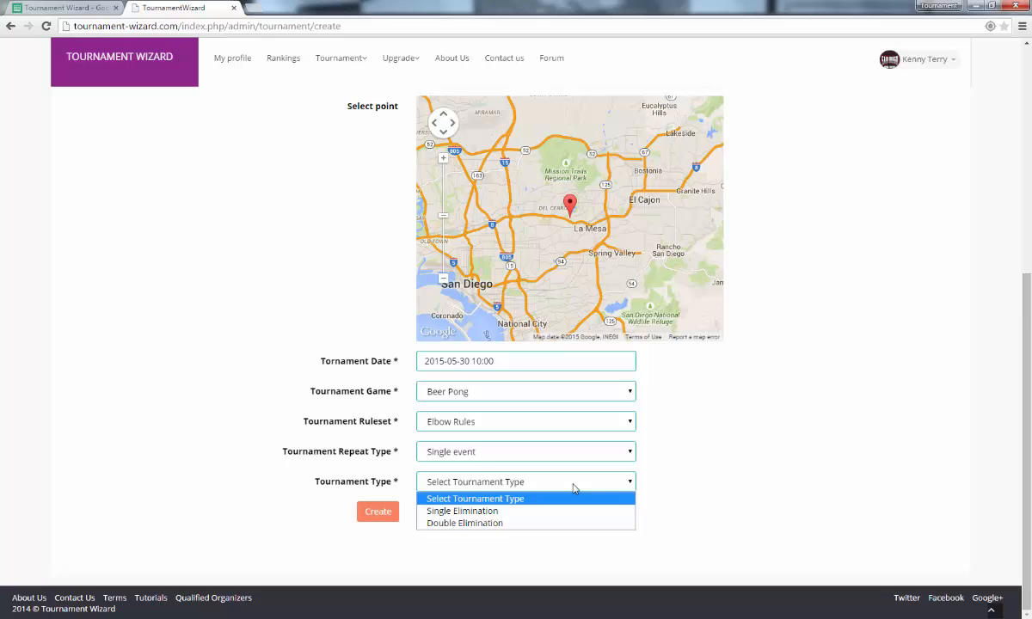
pyautogui.click(544, 522)
pyautogui.click(375, 514)
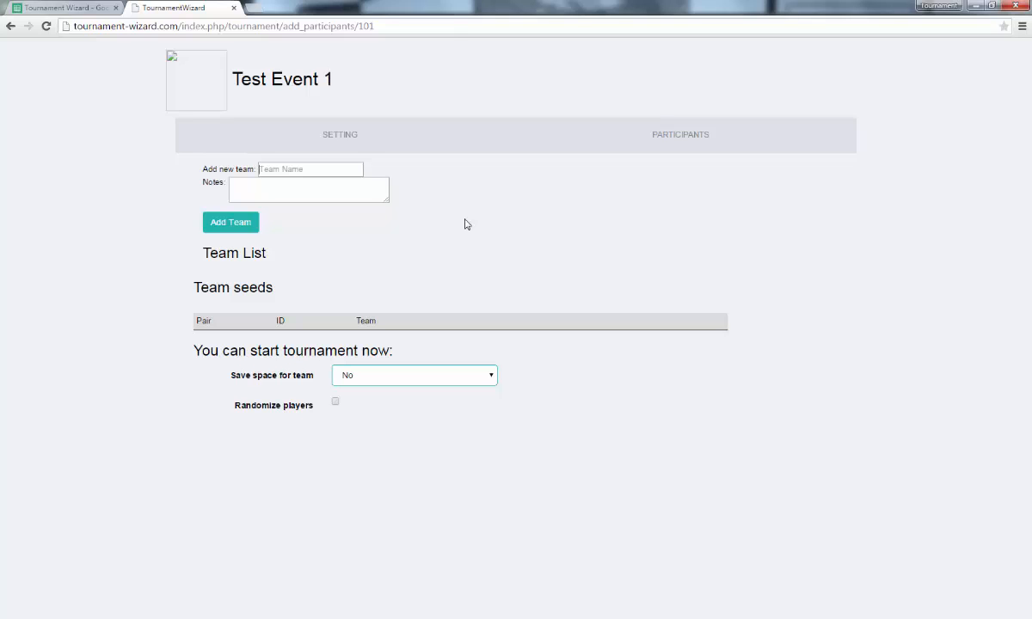
# Add 'team 1' with the note 'wearing red shirt'.
pyautogui.click(318, 169)
pyautogui.write('team 1')
pyautogui.press('Tab')
pyautogui.write('wearing red shirt')
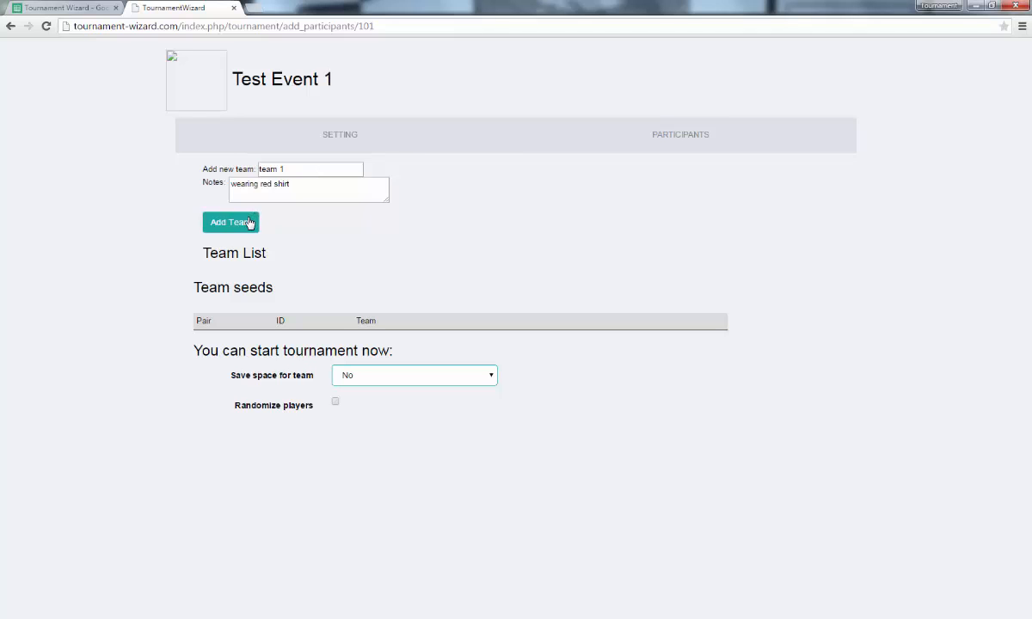
pyautogui.click(234, 211)
# Add teams named 2, 3, 4, 5, 6, 7 and 8.
pyautogui.click(311, 170)
pyautogui.write('2')
pyautogui.press('Return')
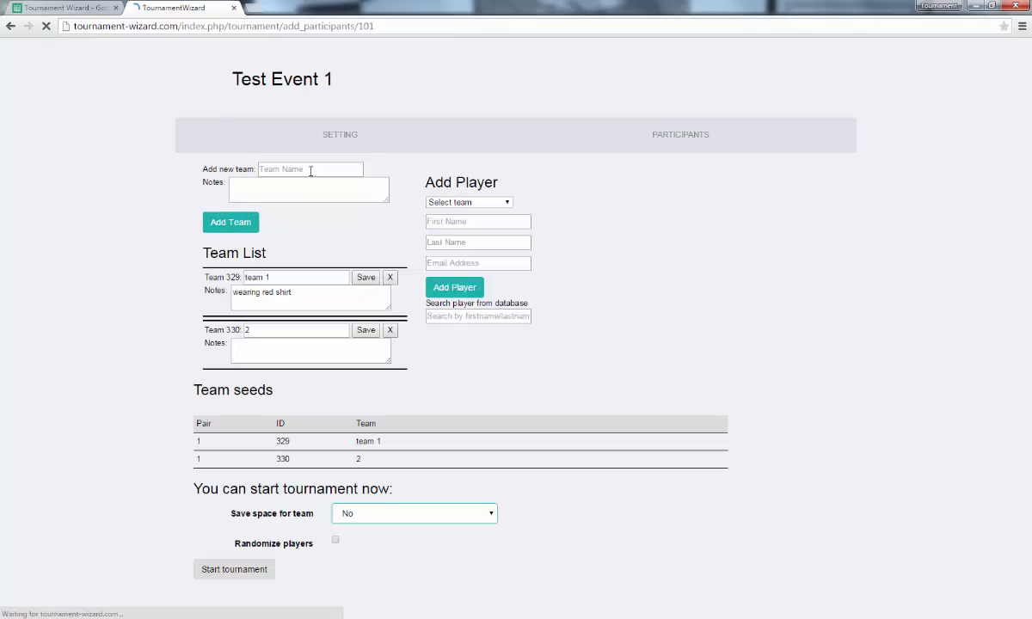
pyautogui.click(311, 170)
pyautogui.write('3')
pyautogui.press('Return')
pyautogui.click(311, 171)
pyautogui.write('4')
pyautogui.press('Return')
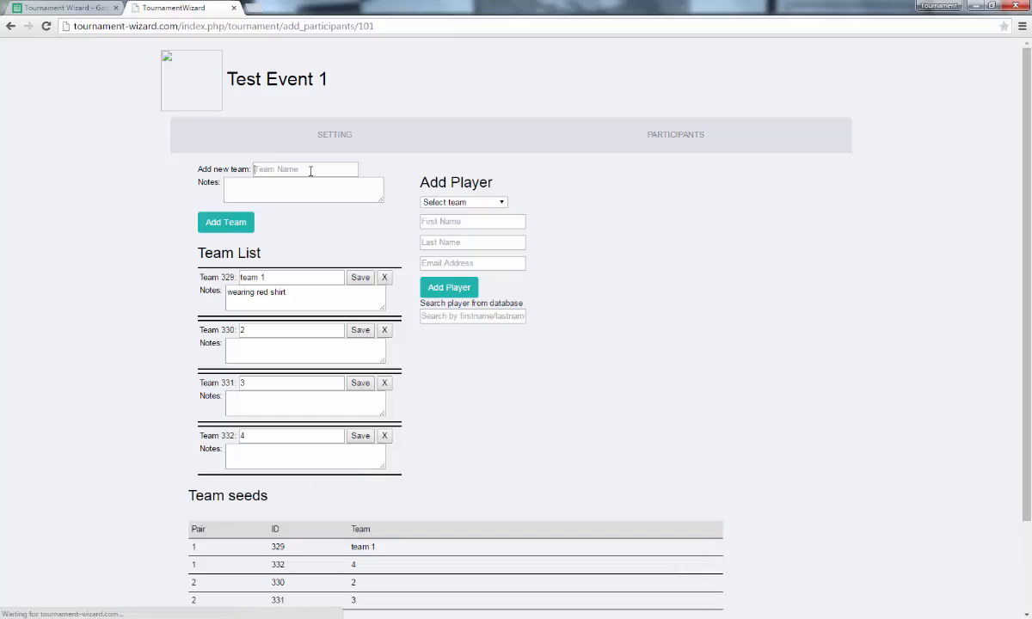
pyautogui.click(311, 170)
pyautogui.write('5')
pyautogui.press('Return')
pyautogui.click(310, 170)
pyautogui.write('6')
pyautogui.press('Return')
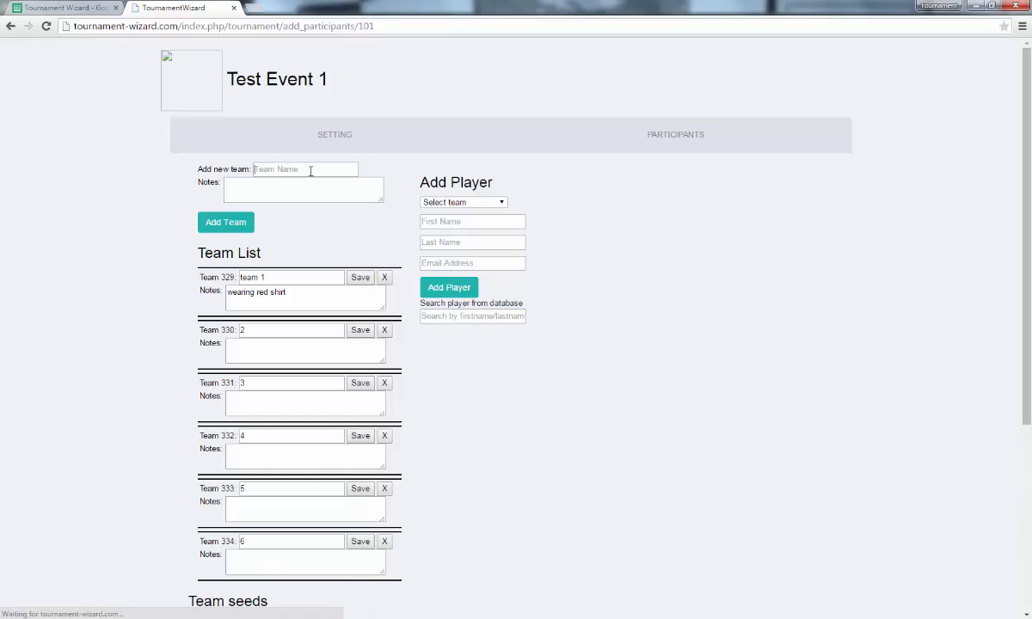
pyautogui.click(311, 170)
pyautogui.write('7')
pyautogui.press('Return')
pyautogui.write('8')
pyautogui.press('Return')
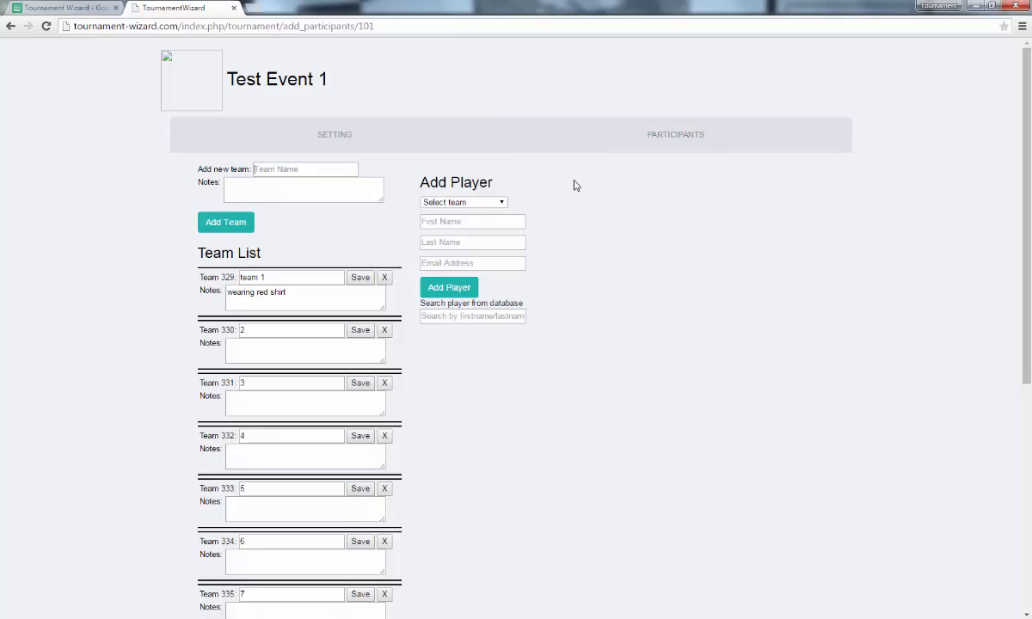
# Choose the team and add a matching player found in the player database.
pyautogui.click(500, 203)
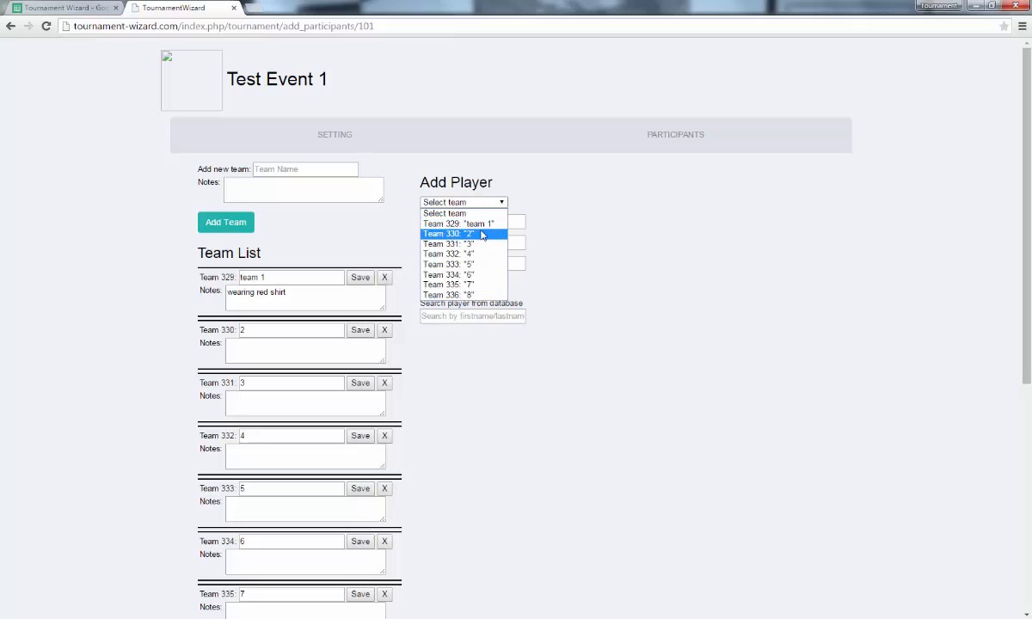
pyautogui.click(481, 228)
pyautogui.click(487, 315)
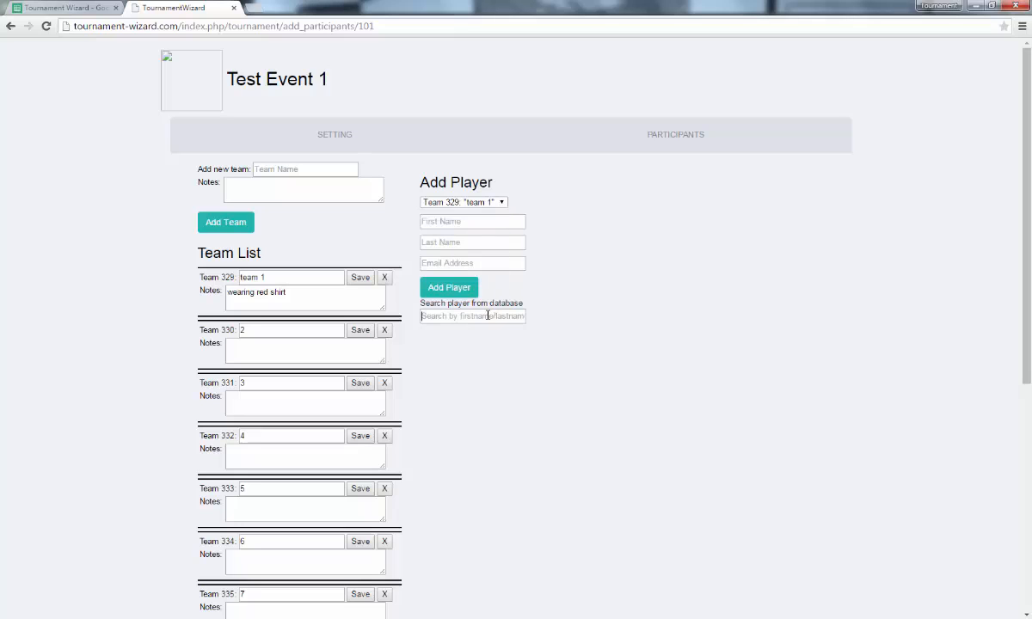
pyautogui.write('k')
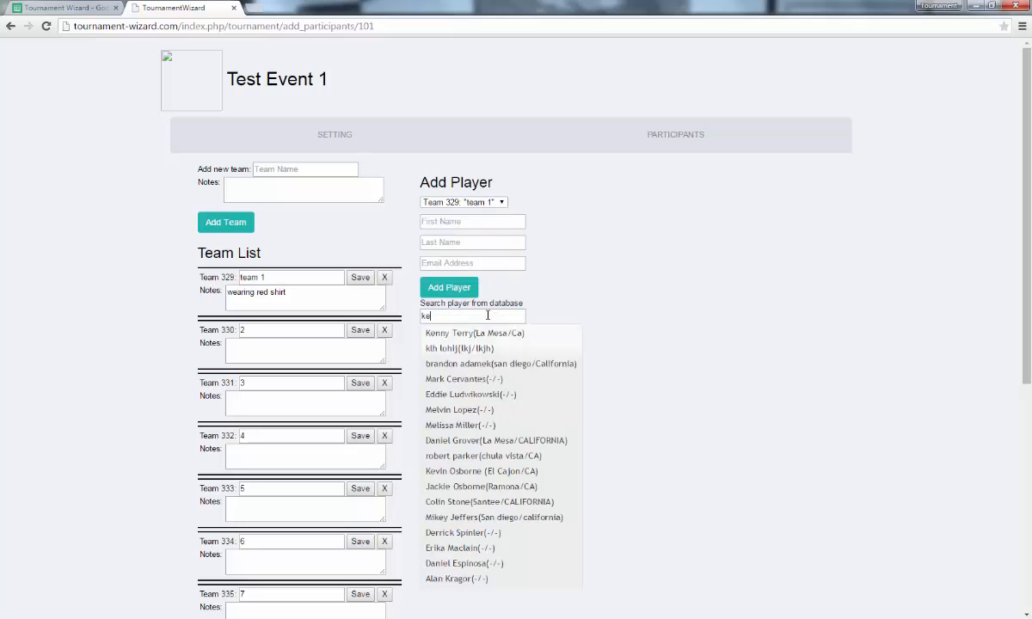
pyautogui.write('e')
pyautogui.click(479, 336)
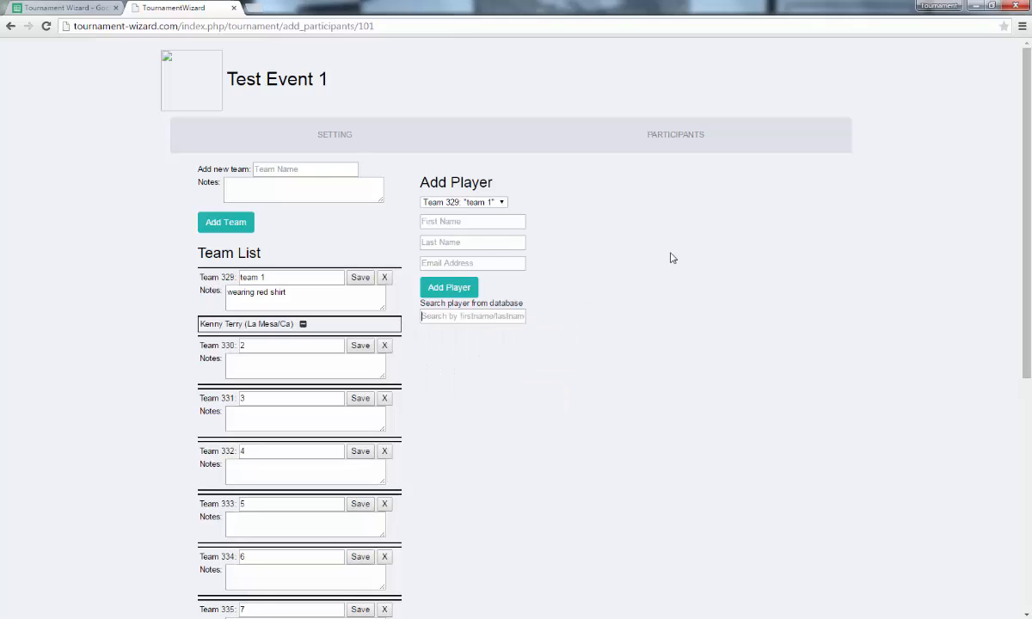
# Begin entering a new player's first name and e-mail address.
pyautogui.click(494, 220)
pyautogui.press('Tab')
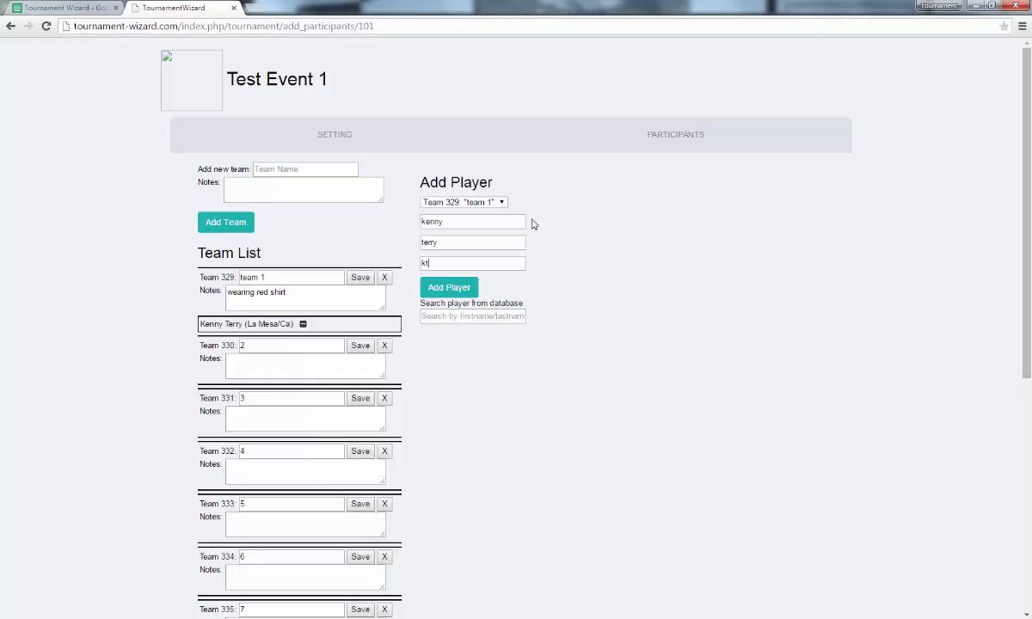
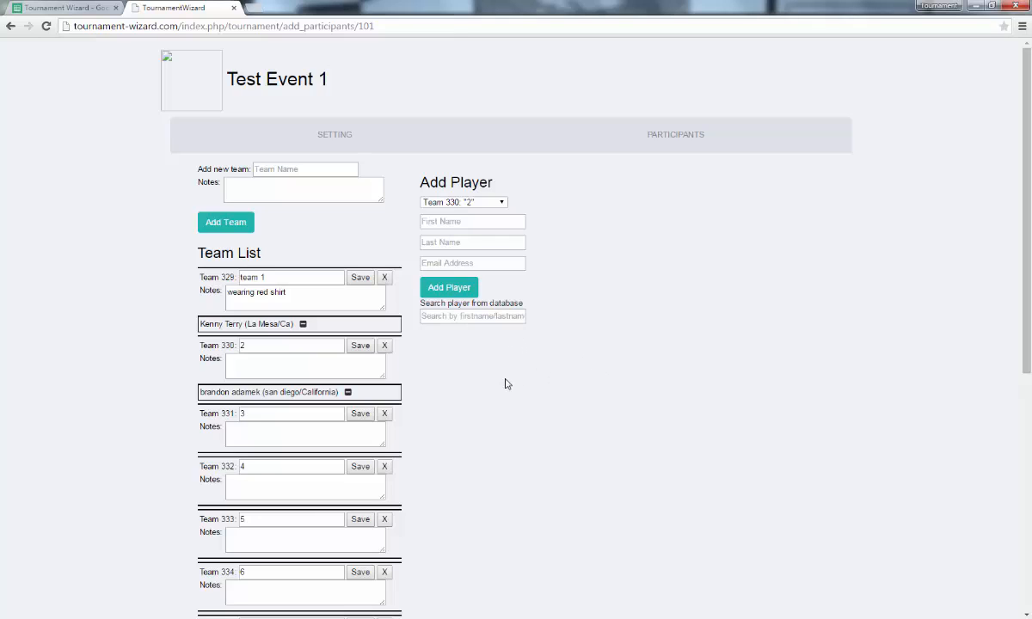
# Rename team '2' to 'team 2', save it, and open the Save space for team options.
pyautogui.moveTo(256, 346); pyautogui.dragTo(191, 359)
pyautogui.write('team 2')
pyautogui.click(361, 346)
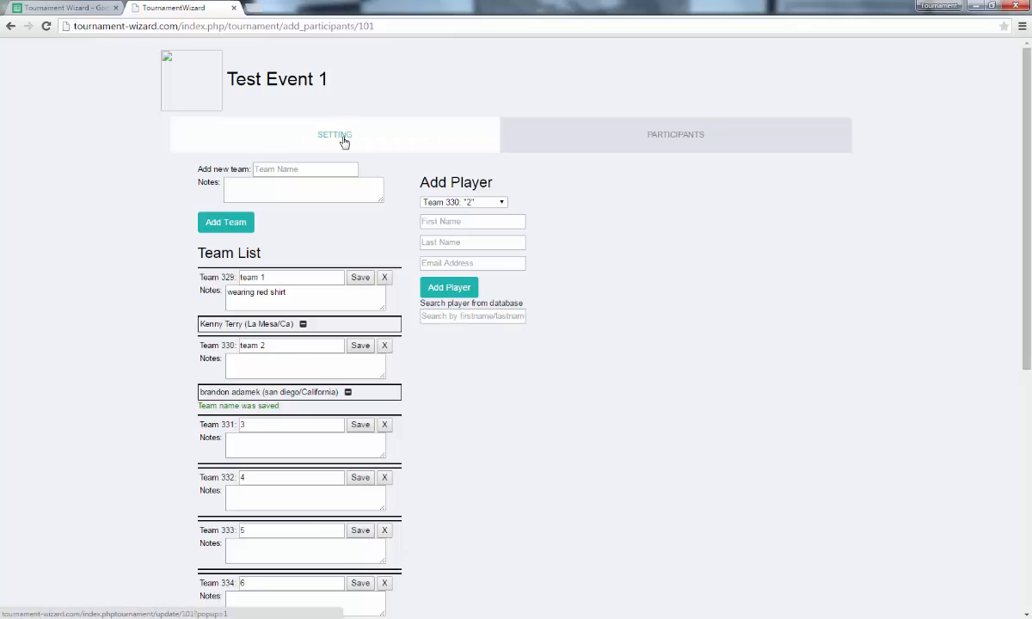
pyautogui.scroll(-5, 526, 369)
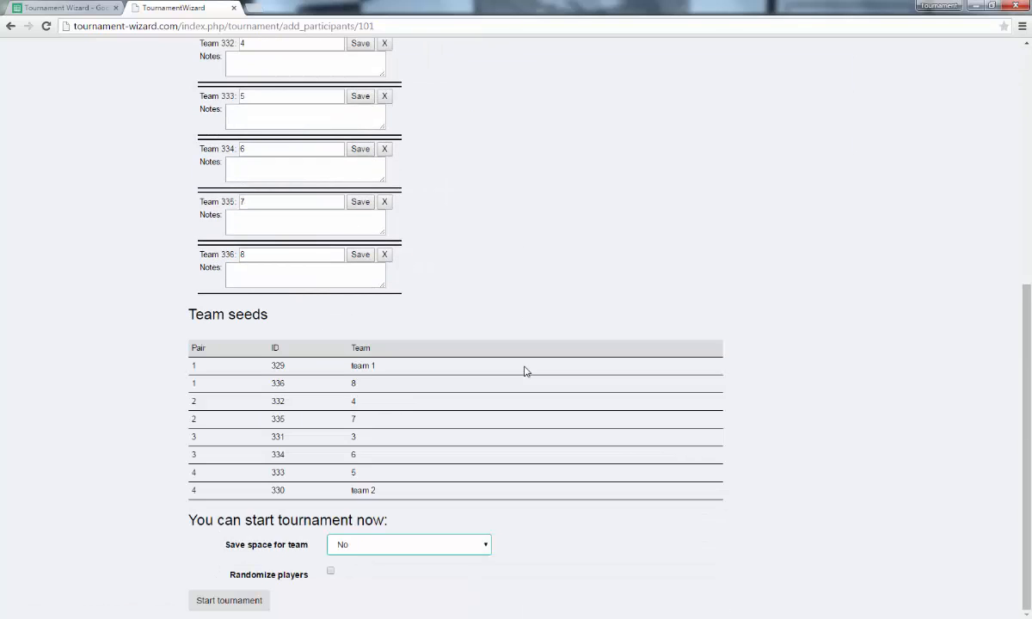
pyautogui.click(355, 553)
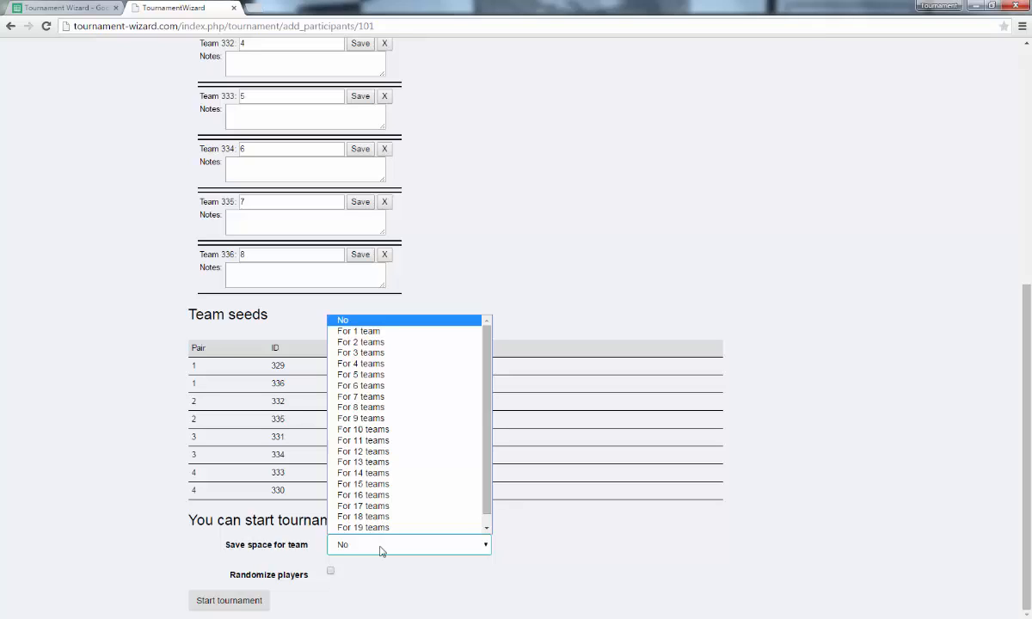
# Keep no reserved team spaces, add bye teams bye 1 and bye 2, and start with randomized players.
pyautogui.click(514, 318)
pyautogui.scroll(5, 500, 323)
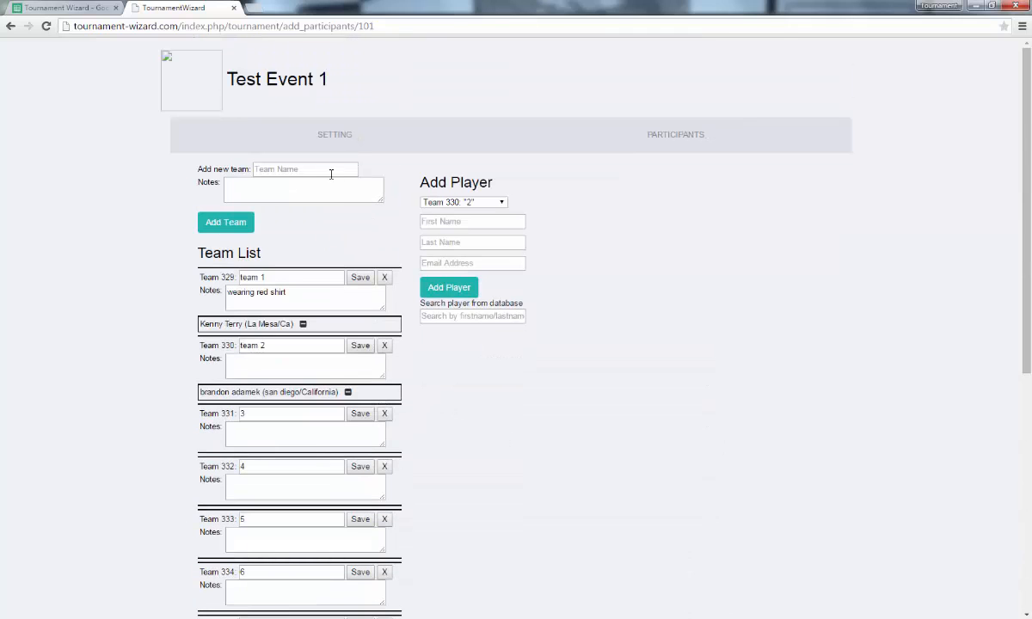
pyautogui.click(331, 172)
pyautogui.write('bye 2')
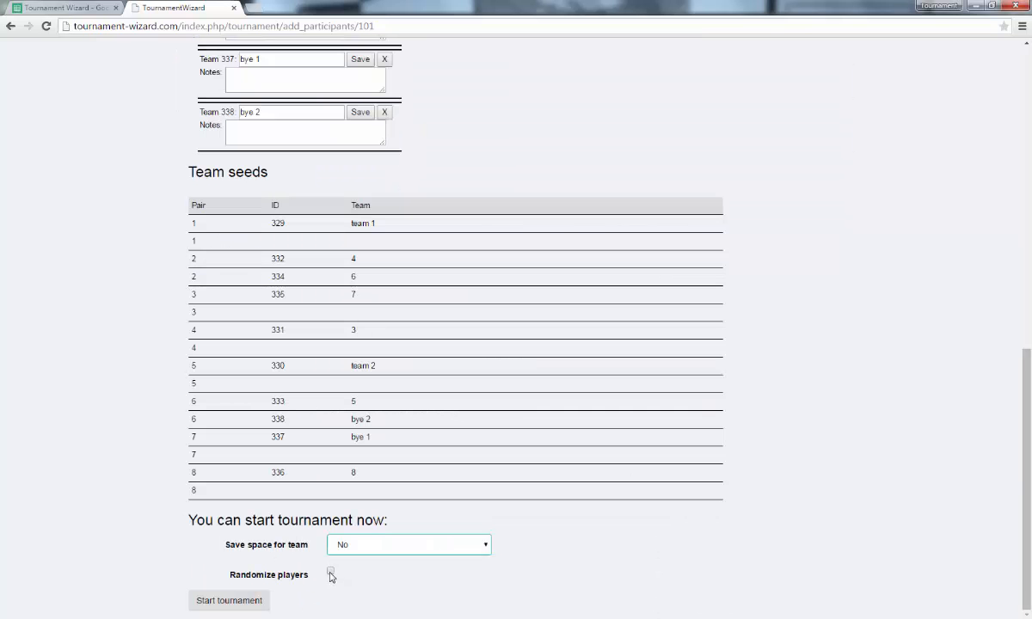
pyautogui.click(330, 571)
pyautogui.click(225, 601)
pyautogui.click(497, 139)
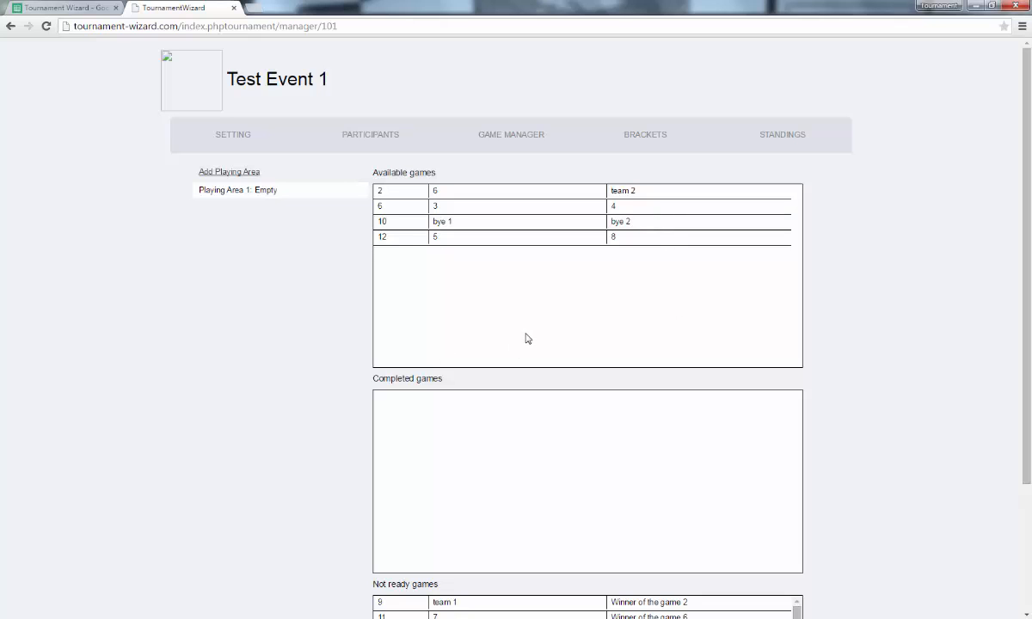
# Adjust the playing areas down to two and assign game 2 (6 vs team 2) to Playing Area 1.
pyautogui.scroll(-2, 528, 477)
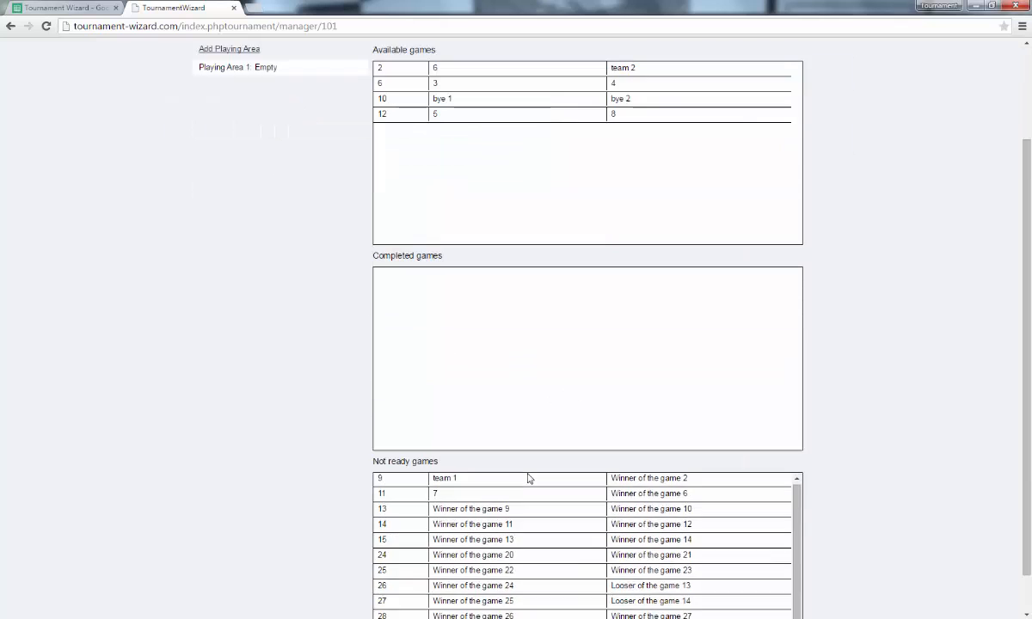
pyautogui.scroll(-1, 528, 477)
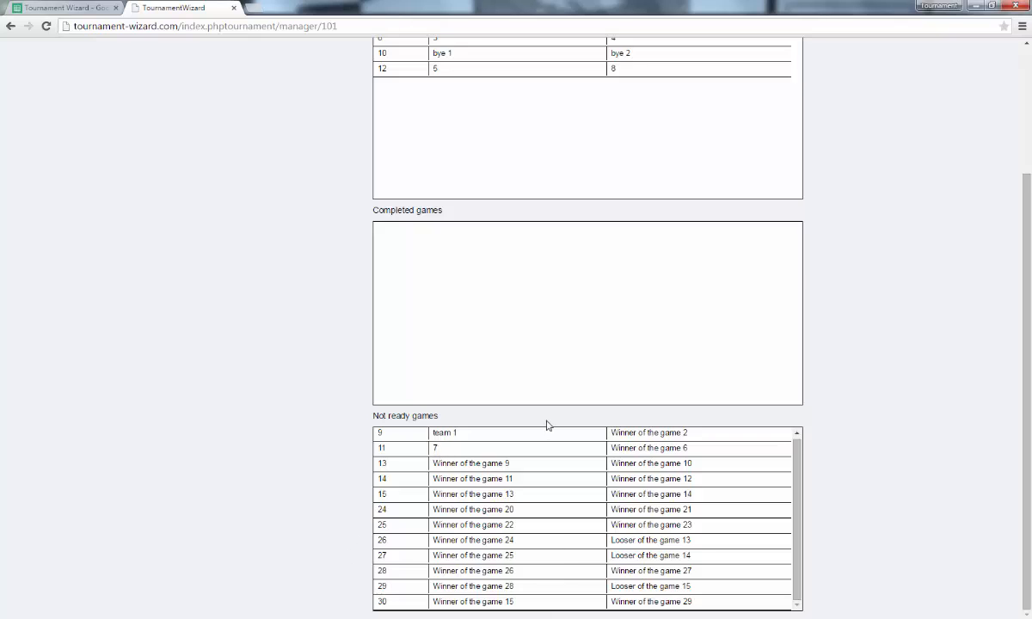
pyautogui.scroll(3, 547, 425)
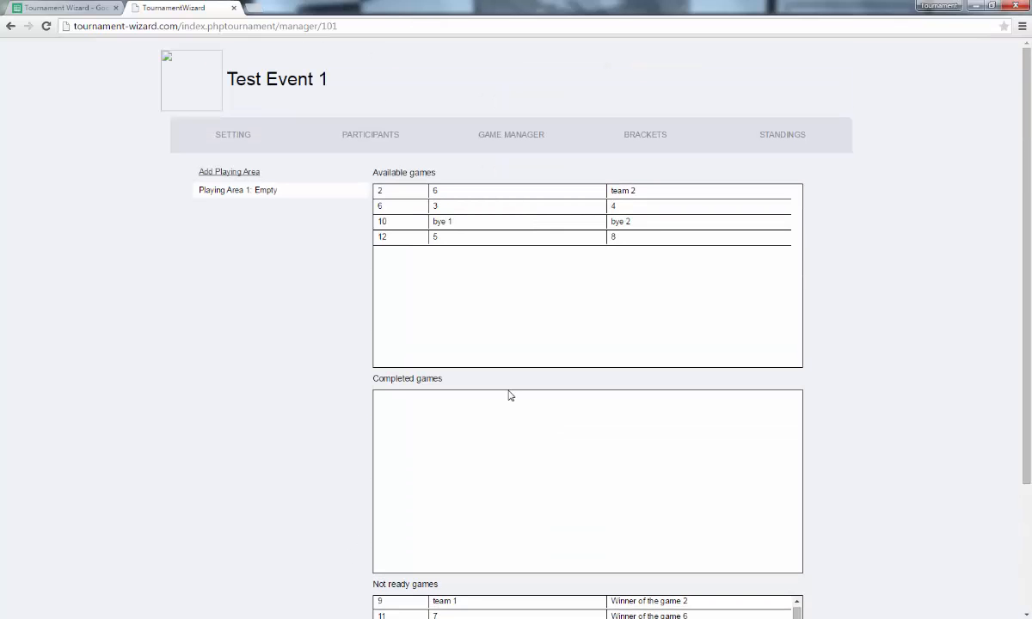
pyautogui.click(225, 175)
pyautogui.click(225, 174)
pyautogui.click(225, 175)
pyautogui.click(225, 174)
pyautogui.click(310, 174)
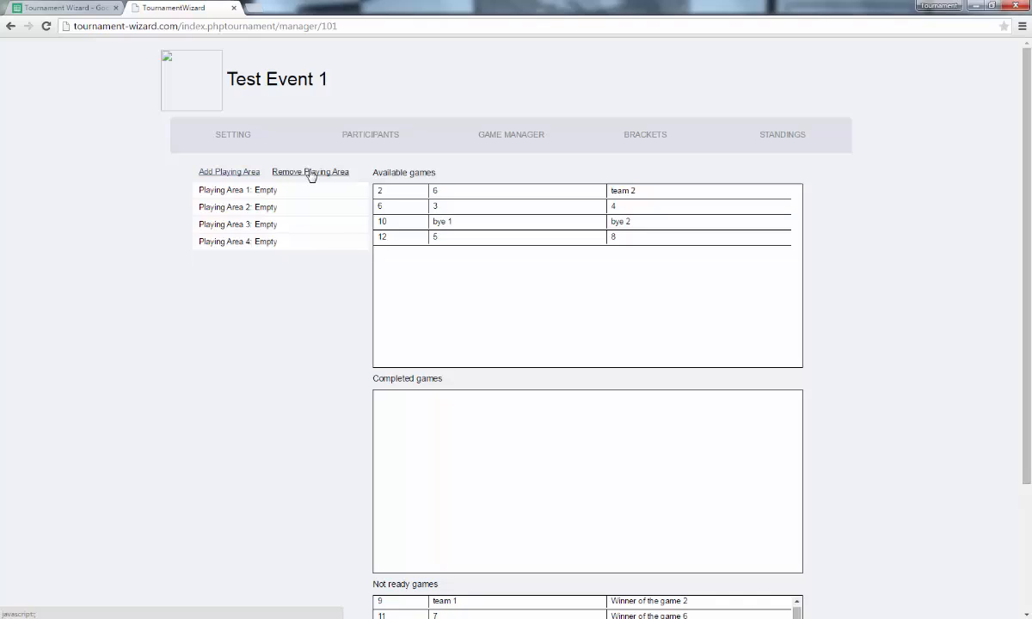
pyautogui.click(310, 175)
pyautogui.click(311, 174)
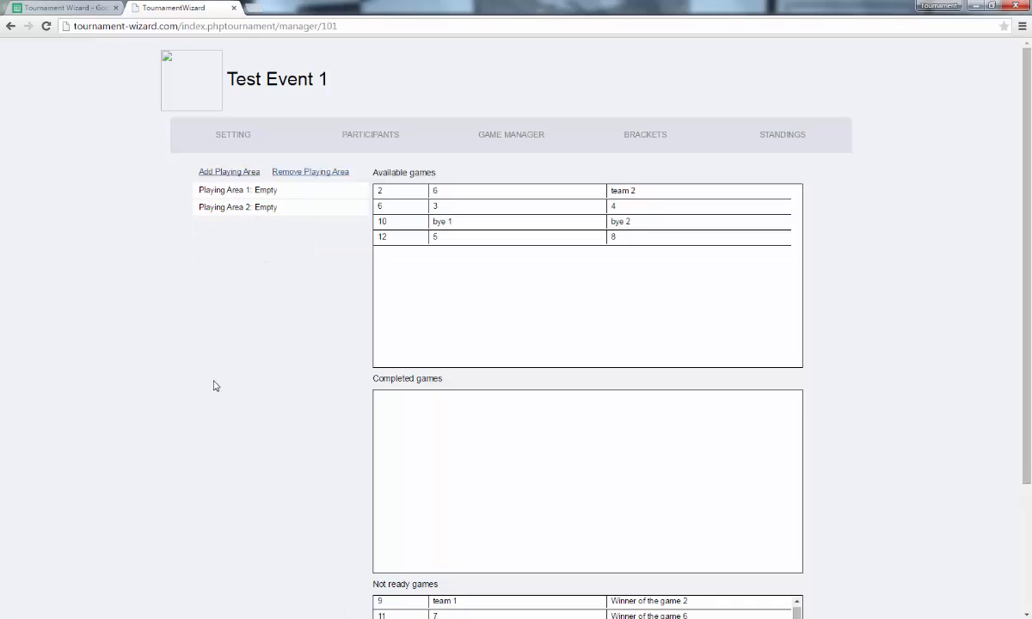
pyautogui.moveTo(456, 190); pyautogui.dragTo(220, 193)
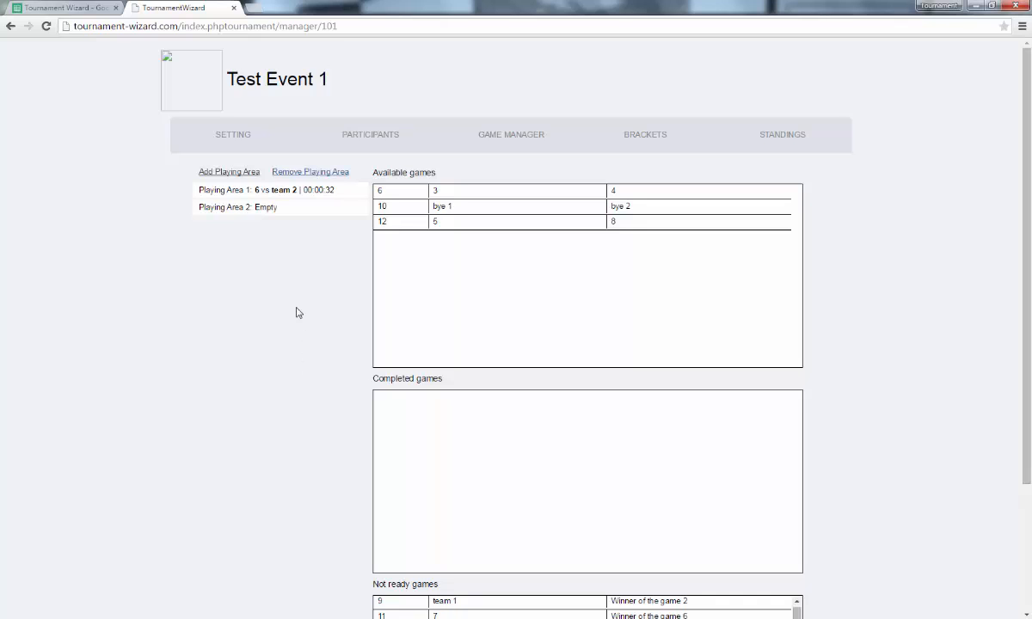
# Add more playing areas, record team 2 winning game 2 on Playing Area 1, and view the bracket.
pyautogui.click(229, 171)
pyautogui.click(228, 171)
pyautogui.click(229, 171)
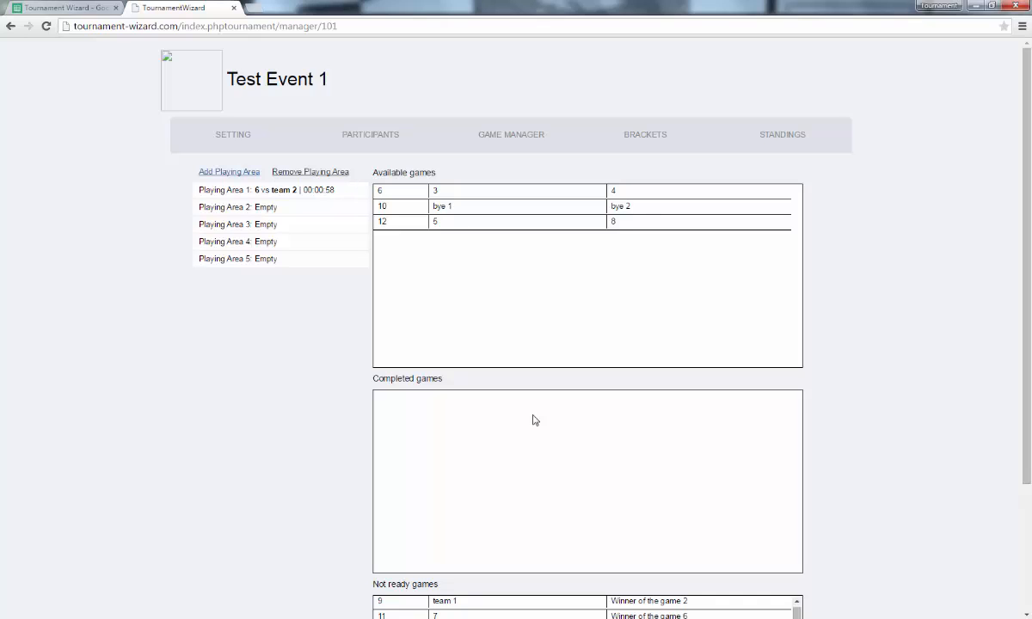
pyautogui.click(302, 188)
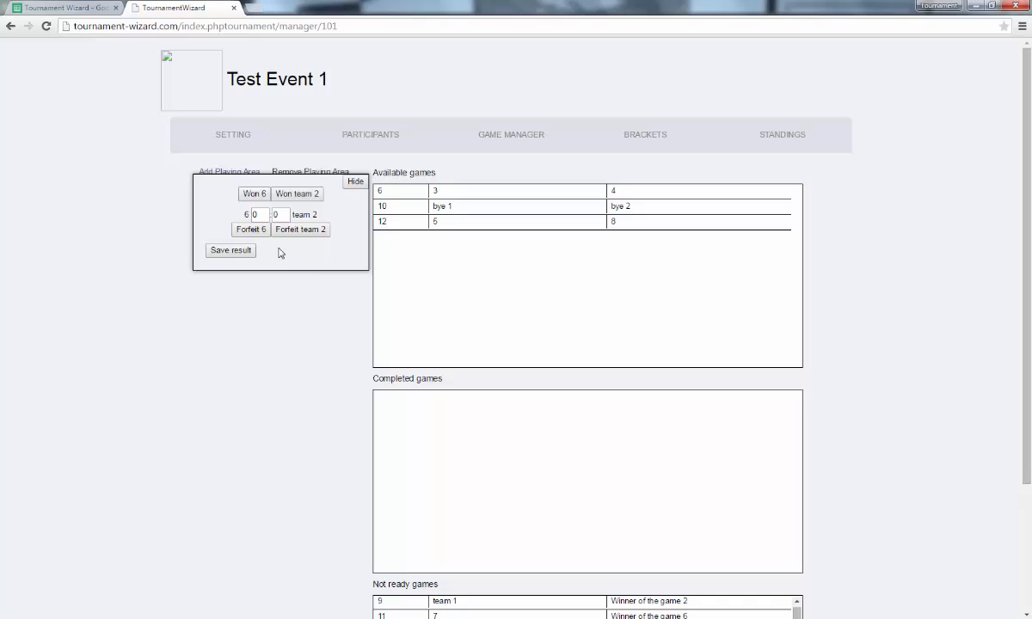
pyautogui.click(251, 229)
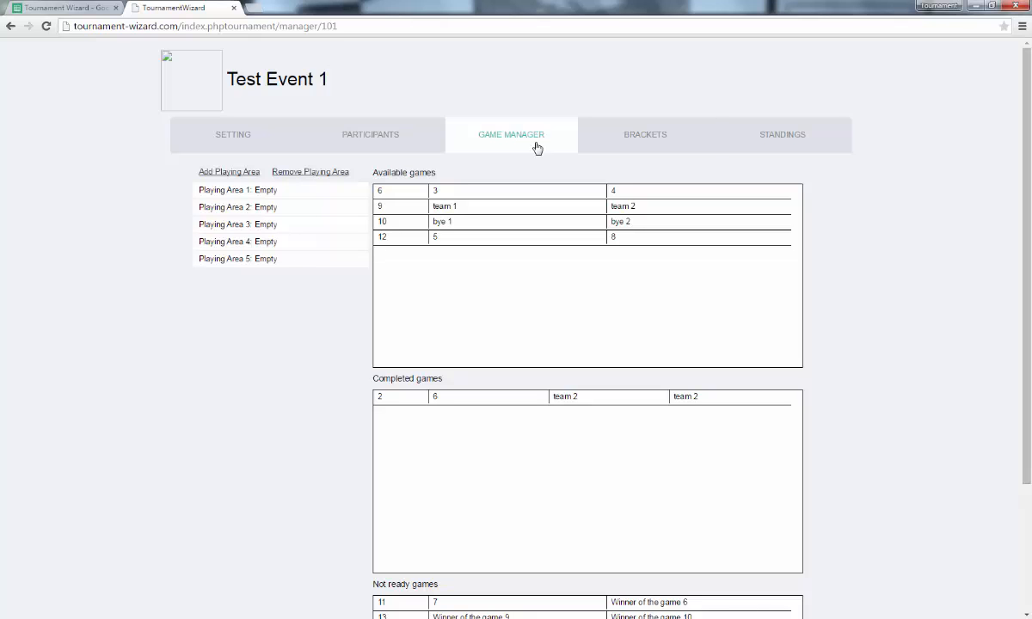
pyautogui.click(619, 136)
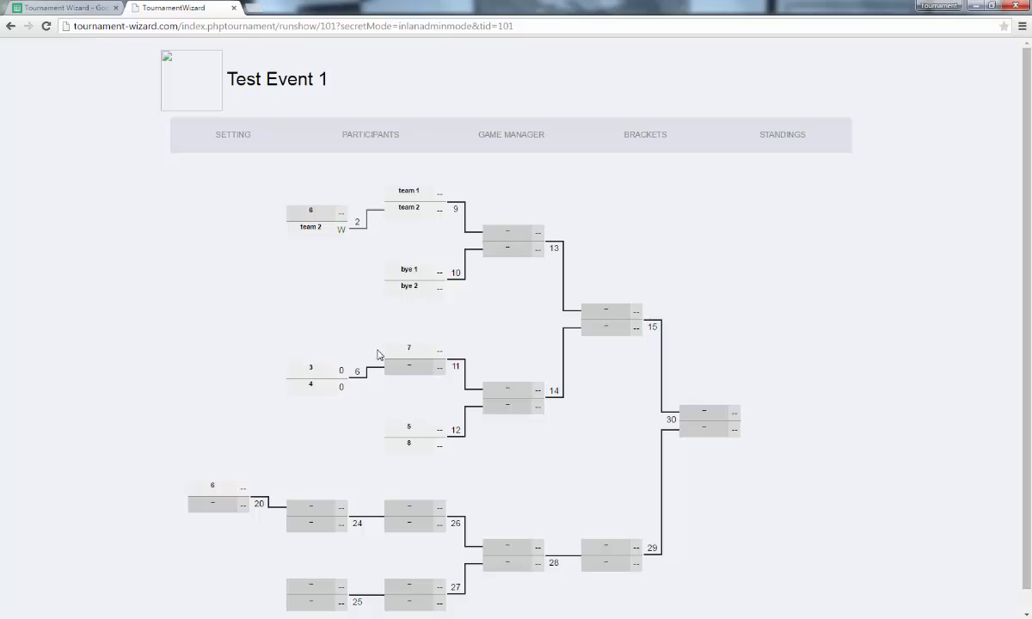
# Enter a W win for team 2 in match 9, start bye 1's result in match 10, then view standings.
pyautogui.click(439, 211)
pyautogui.write('W')
pyautogui.press('Return')
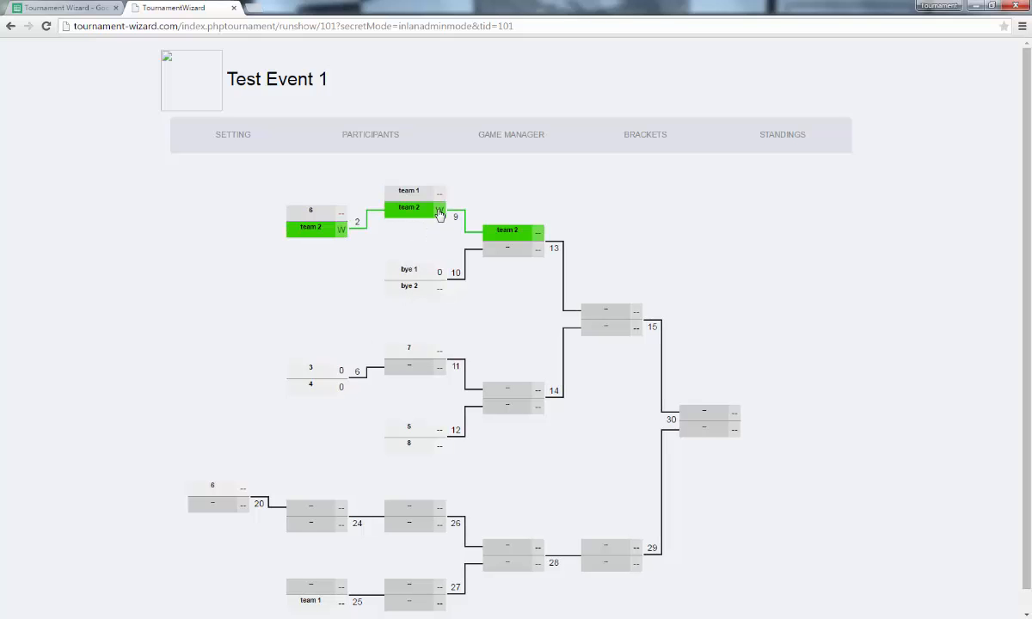
pyautogui.click(440, 213)
pyautogui.press('Return')
pyautogui.click(461, 321)
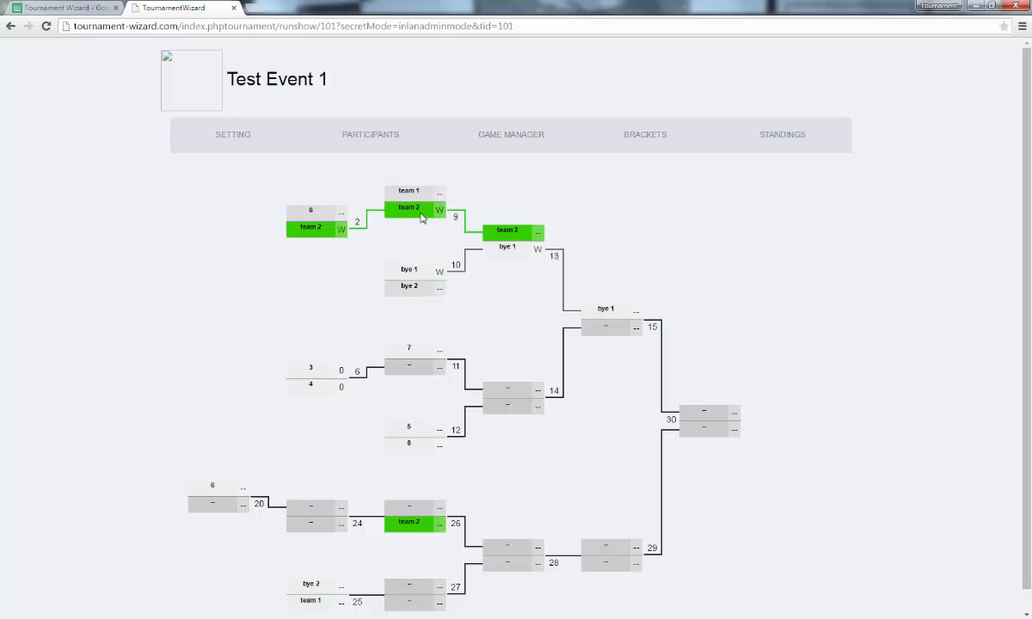
pyautogui.click(786, 134)
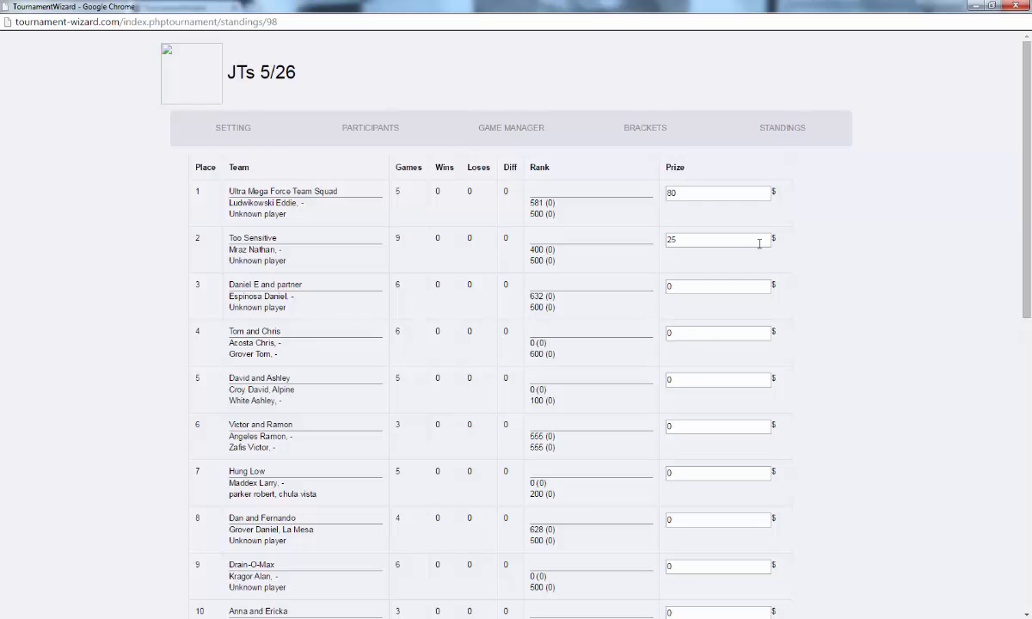
pyautogui.scroll(-7, 806, 340)
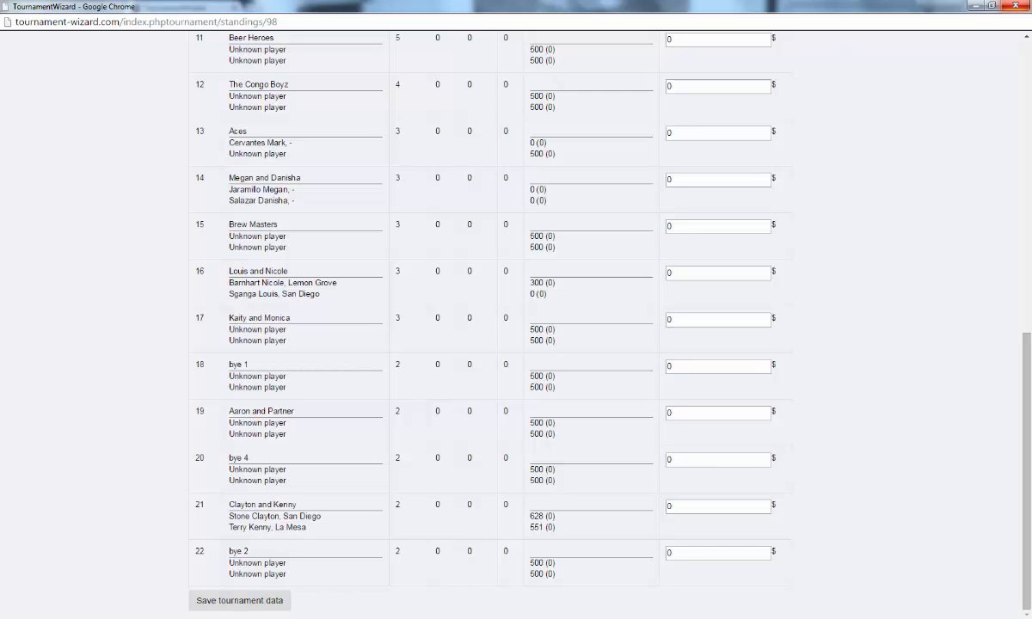
pyautogui.scroll(8, 803, 238)
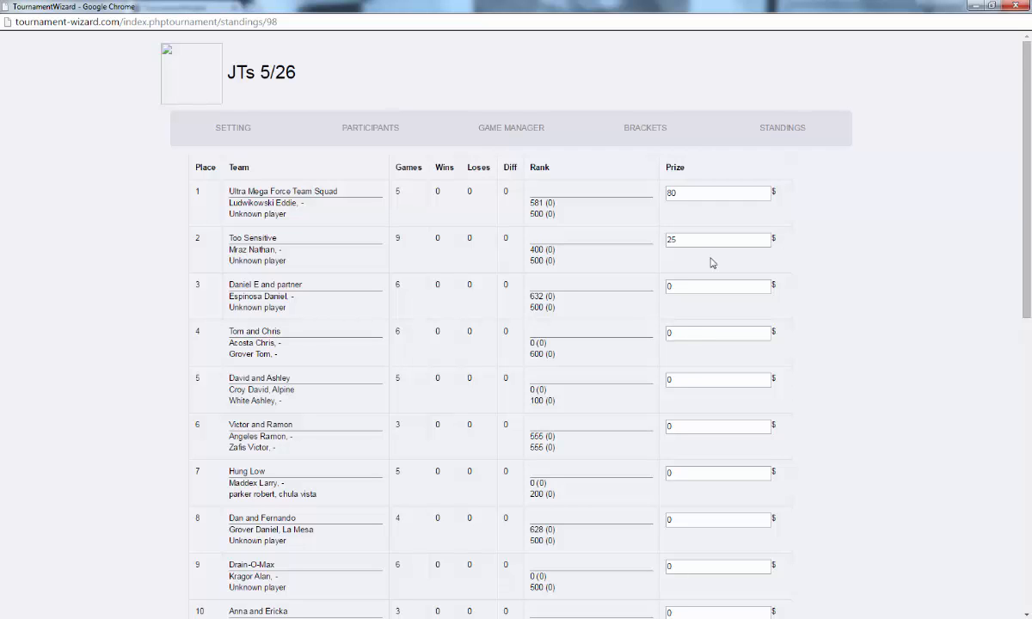
pyautogui.scroll(-8, 806, 341)
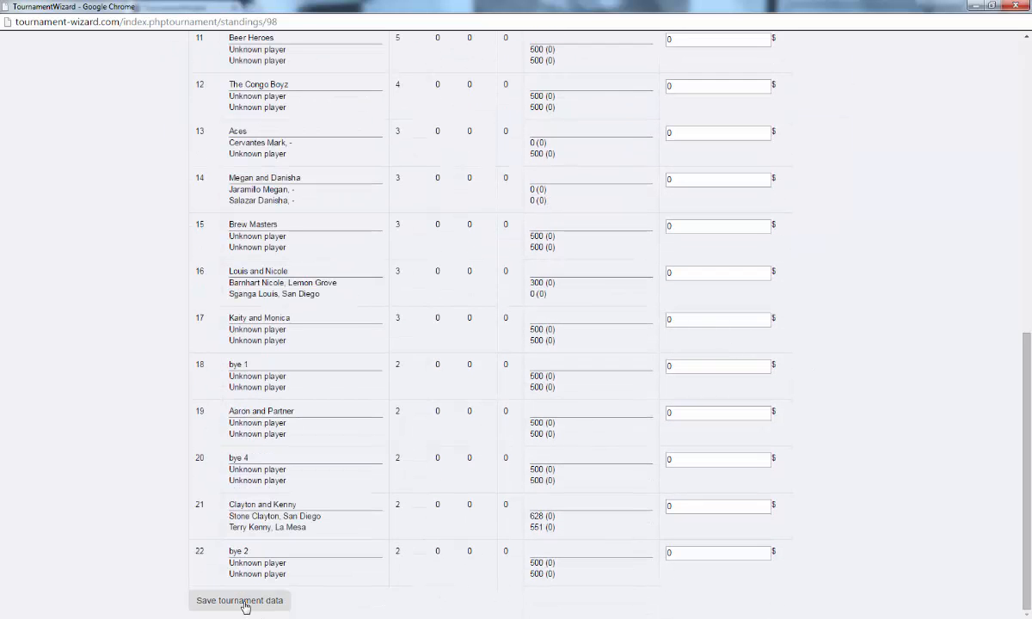